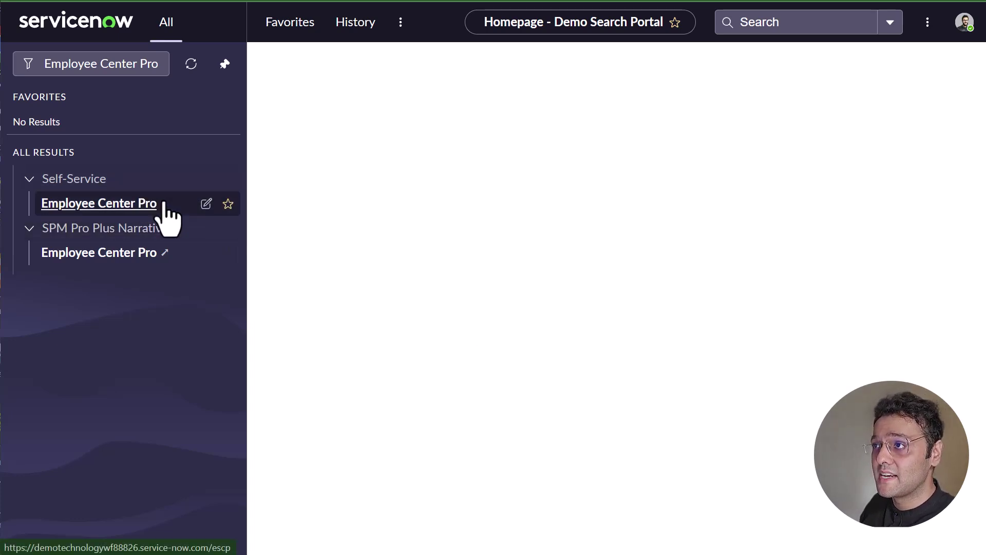
Step: Search the Employee Center Pro portal for 'How to configure VPN for Apple Devices', returning 29 results
{"action": "left_click", "coordinate": [99, 252]}
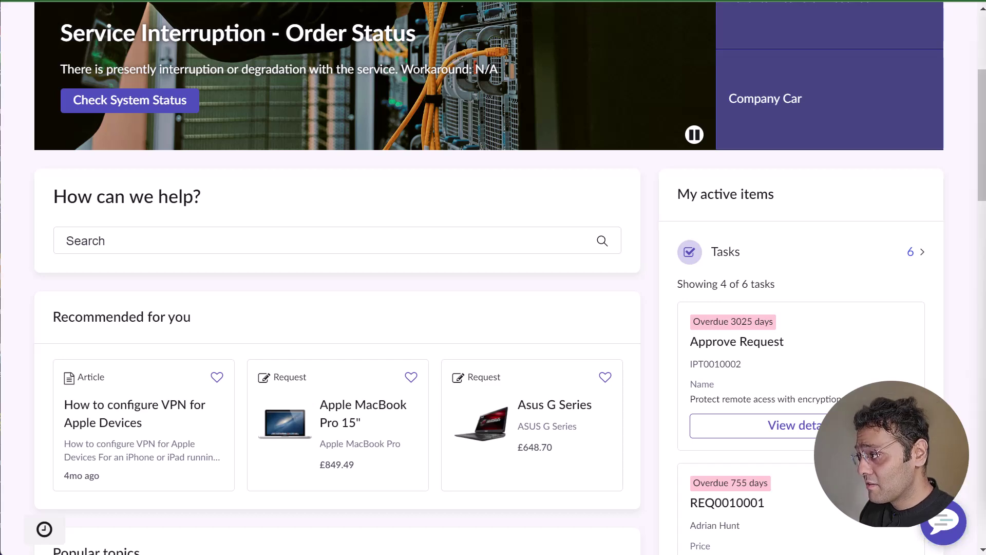
{"action": "left_click", "coordinate": [373, 242]}
{"action": "type", "text": "How to configure VPN for Apple Devices"}
{"action": "left_click", "coordinate": [601, 241]}
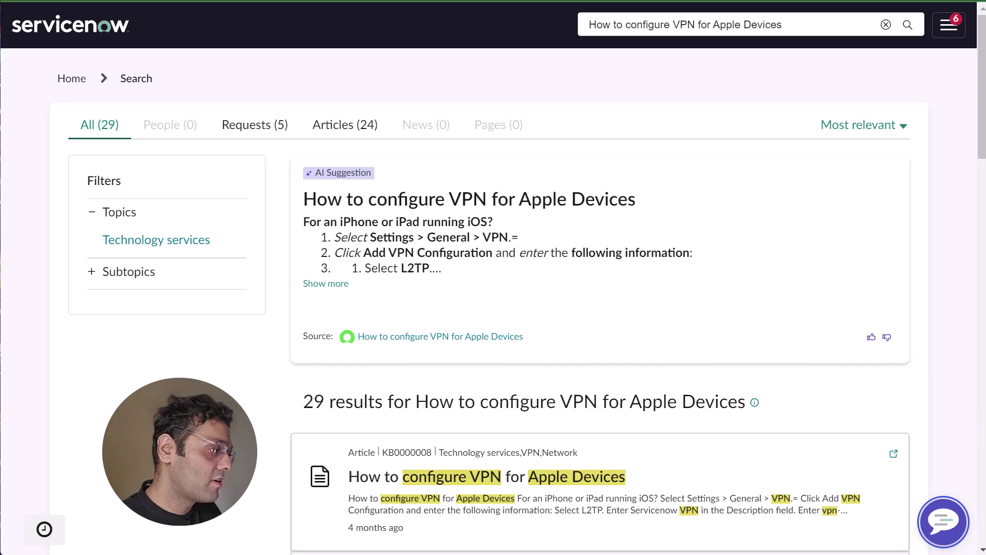
Step: Ask the Now Support chat for Miro access and start a Miro request
{"action": "left_click", "coordinate": [944, 522]}
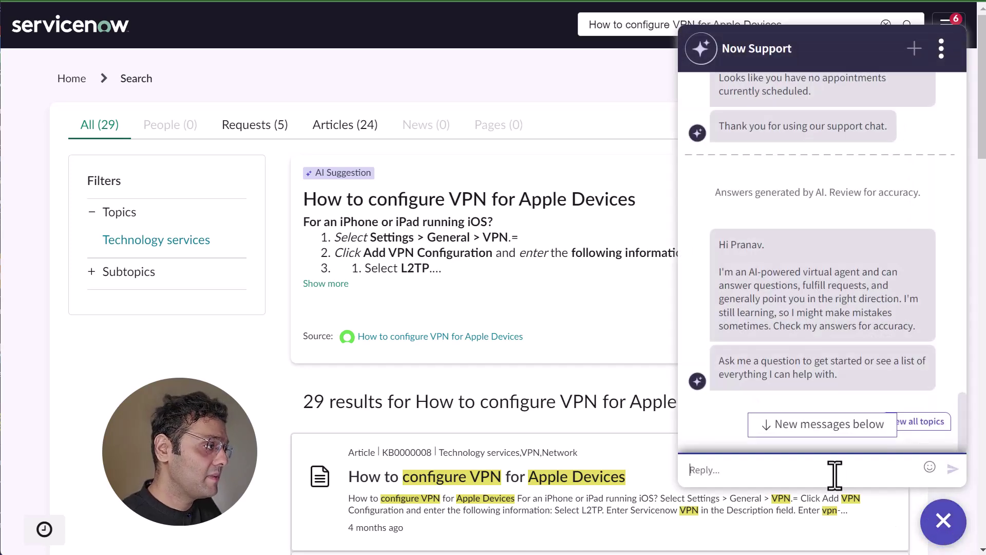
{"action": "type", "text": "I need access to Miro software"}
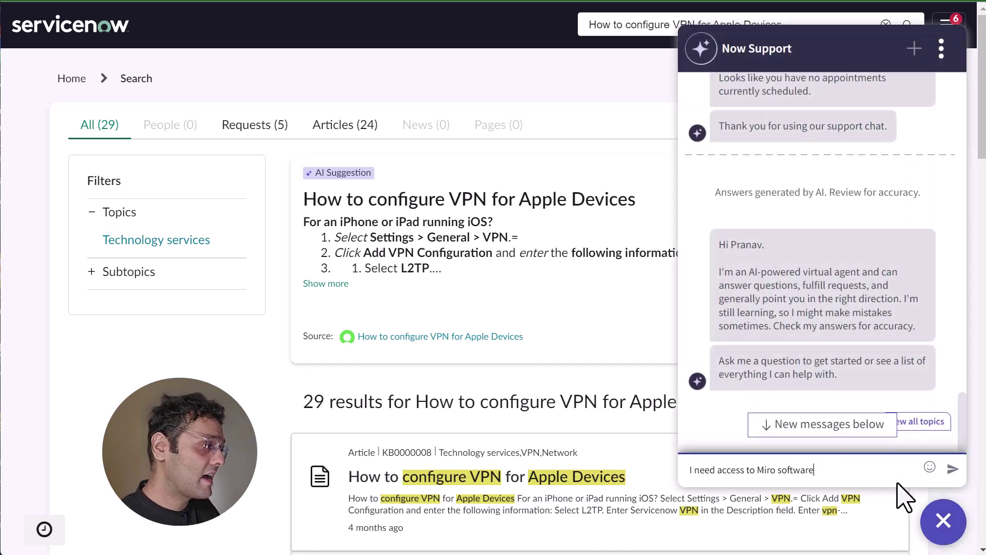
{"action": "left_click", "coordinate": [953, 469]}
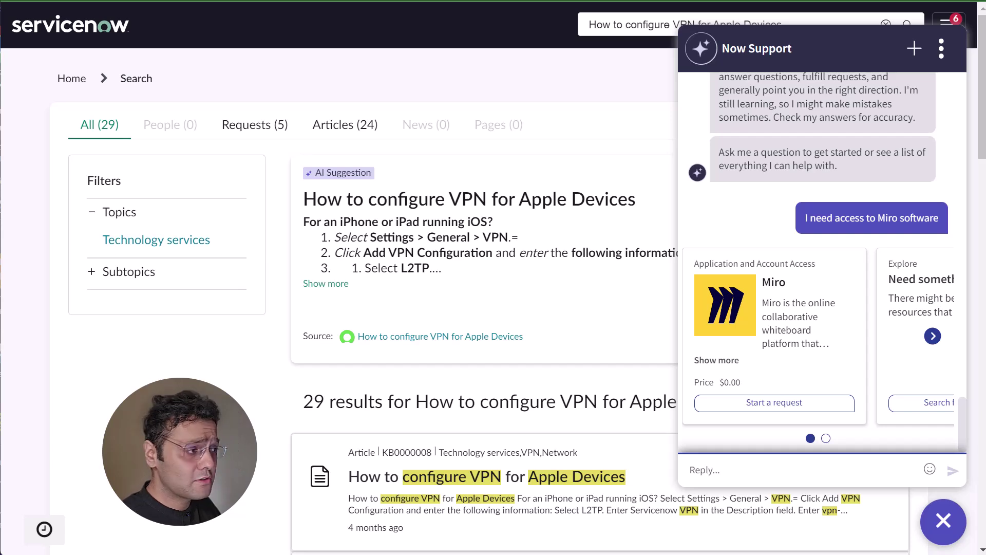
{"action": "left_click", "coordinate": [775, 403]}
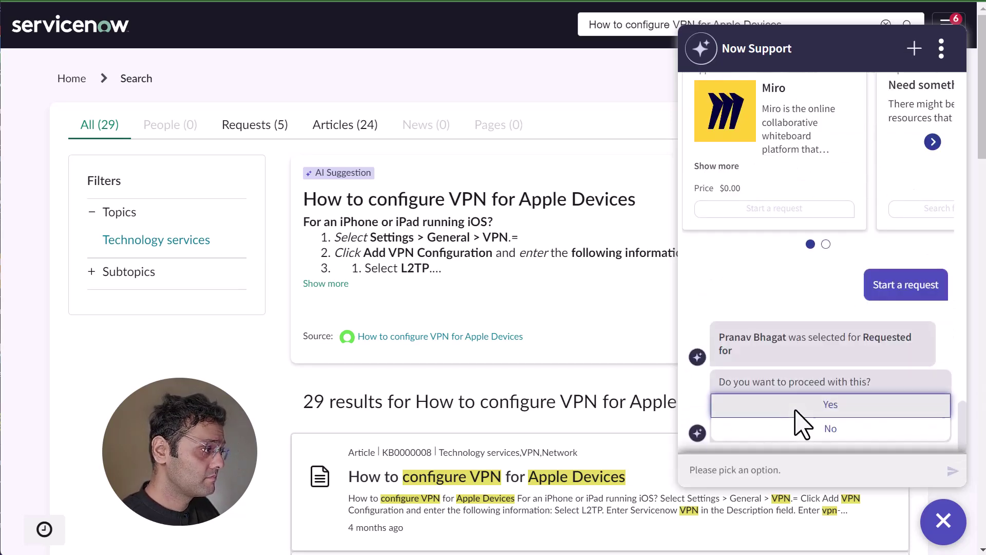
Step: Confirm the request, justify it with 'I need it for my day to day job.', submit without attachments
{"action": "left_click", "coordinate": [828, 408]}
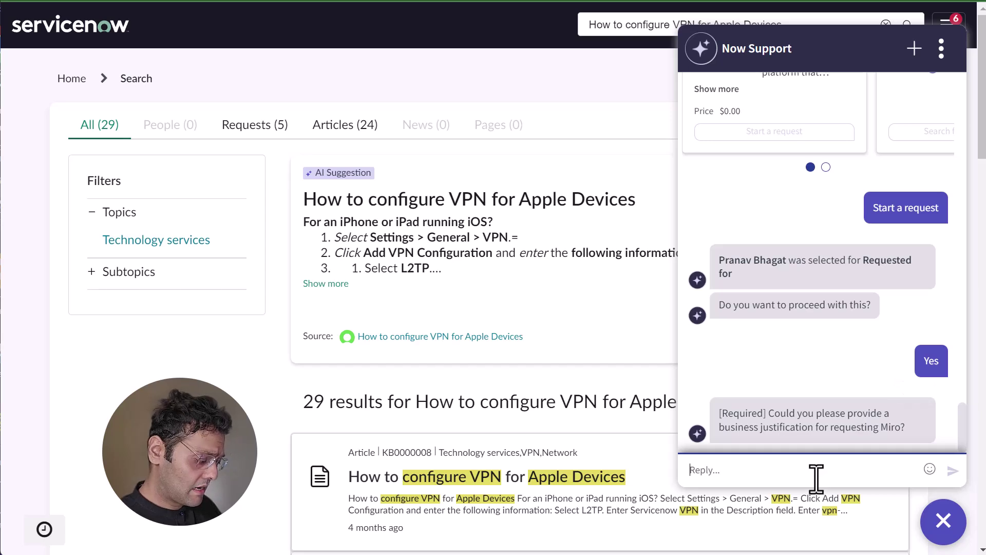
{"action": "type", "text": "I need "}
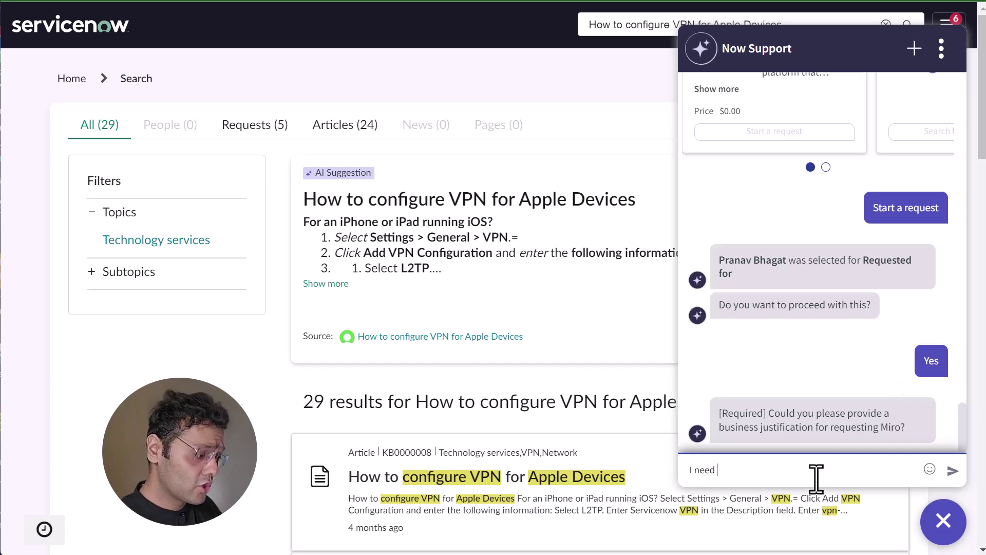
{"action": "type", "text": "it for my day to day job."}
{"action": "key", "text": "Return"}
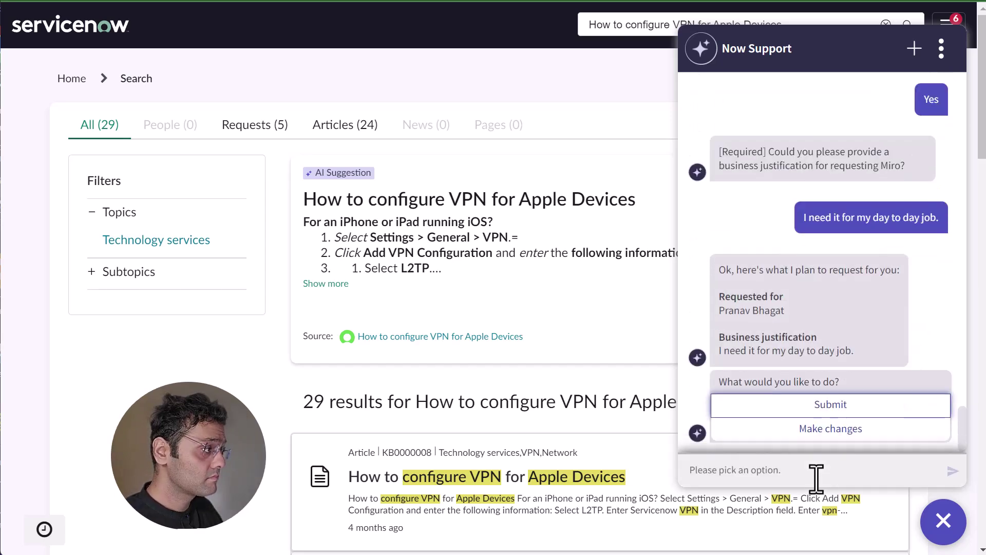
{"action": "left_click", "coordinate": [821, 405]}
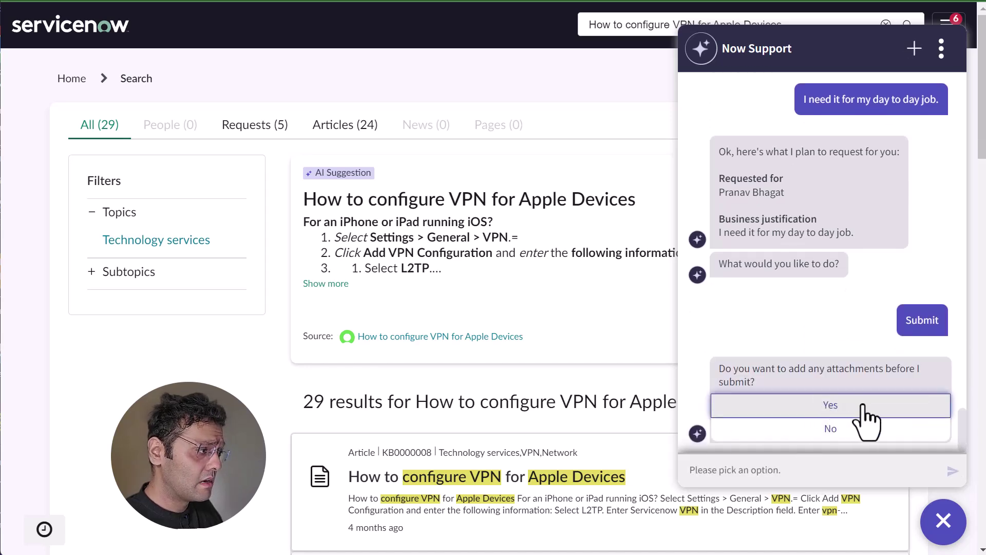
{"action": "left_click", "coordinate": [831, 438]}
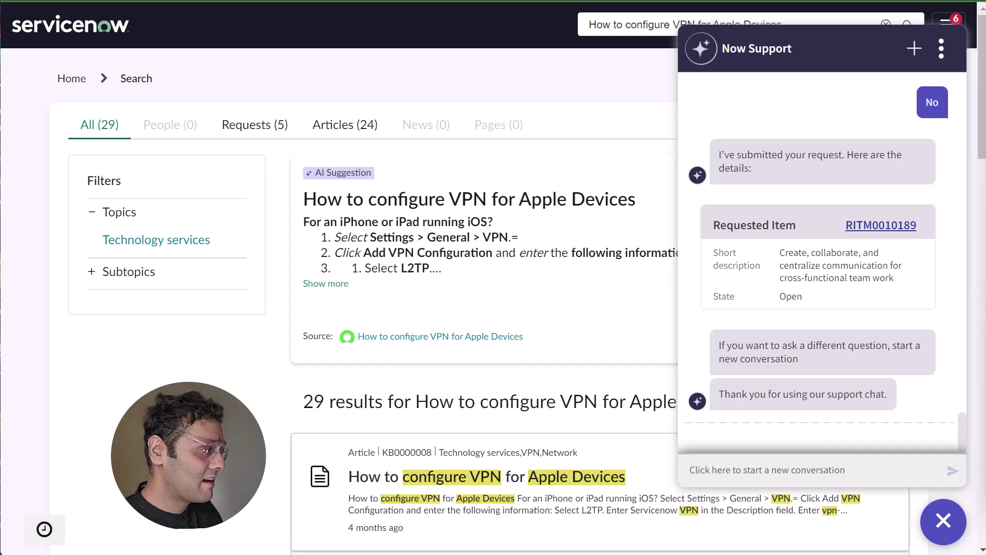
Step: In a new Now Support conversation, report being unable to join a Zoom meeting
{"action": "left_click", "coordinate": [830, 466]}
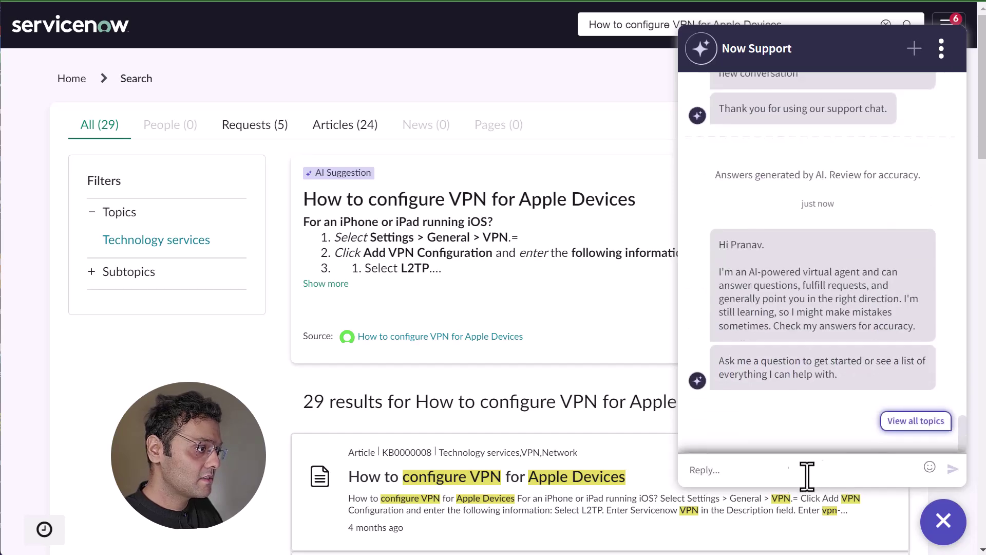
{"action": "type", "text": "I am unable to join a zoom meeting."}
{"action": "left_click", "coordinate": [953, 471]}
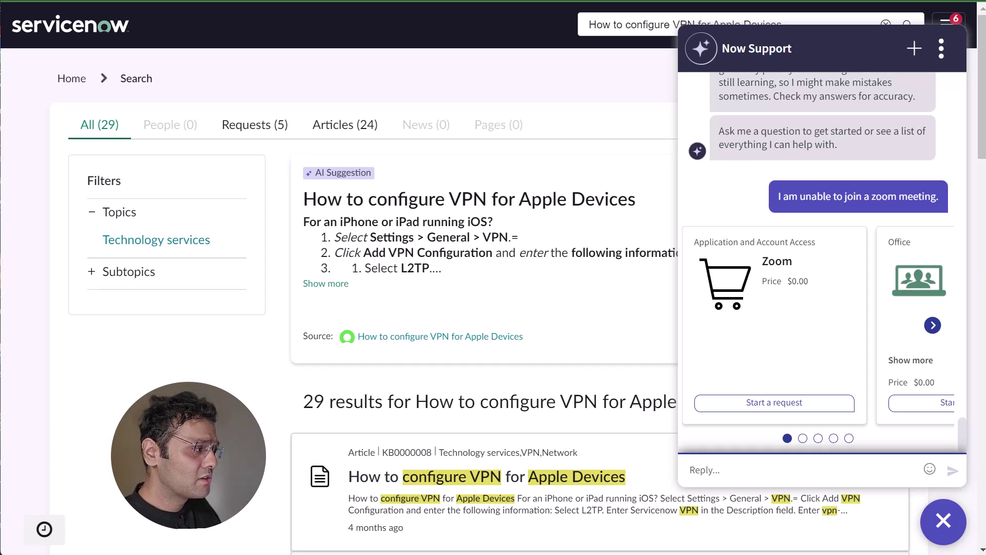
Step: Ask the assistant to 'Connect me to an Agent' to escalate the chat
{"action": "left_click", "coordinate": [858, 479]}
{"action": "type", "text": "Connect me to an Agent"}
{"action": "key", "text": "Return"}
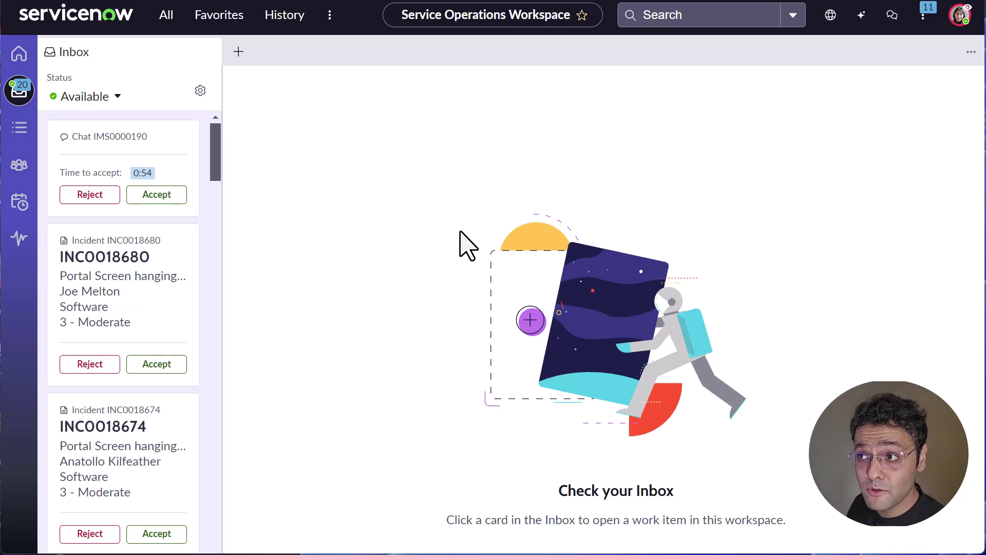
Step: Accept the incoming Zoom chat and have Now Assist draft a public reply
{"action": "left_click", "coordinate": [166, 196]}
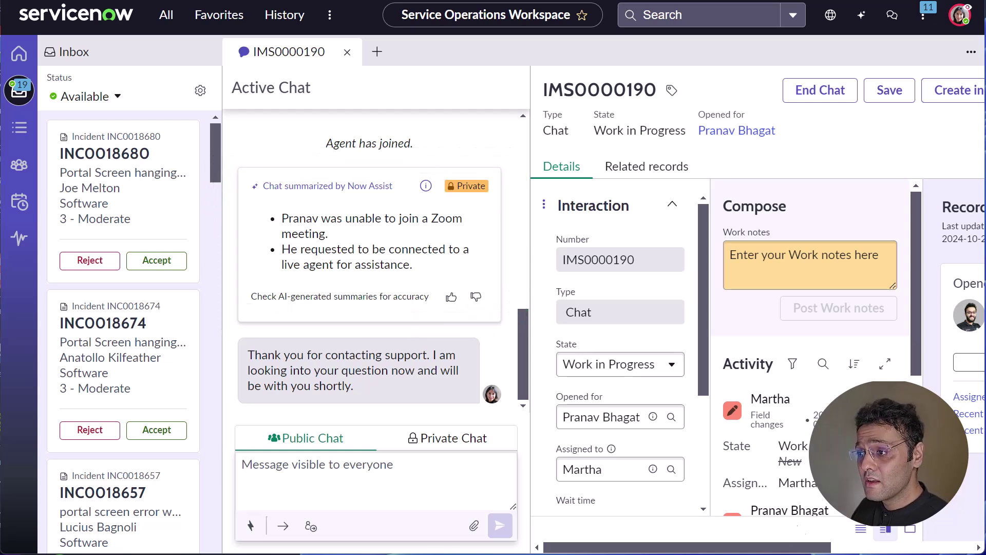
{"action": "left_click", "coordinate": [375, 472]}
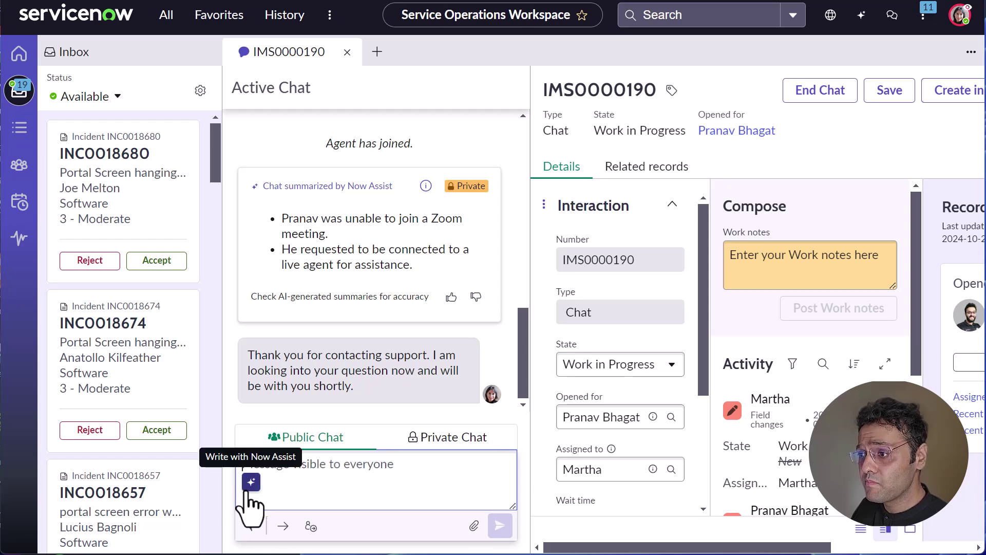
{"action": "left_click", "coordinate": [251, 483]}
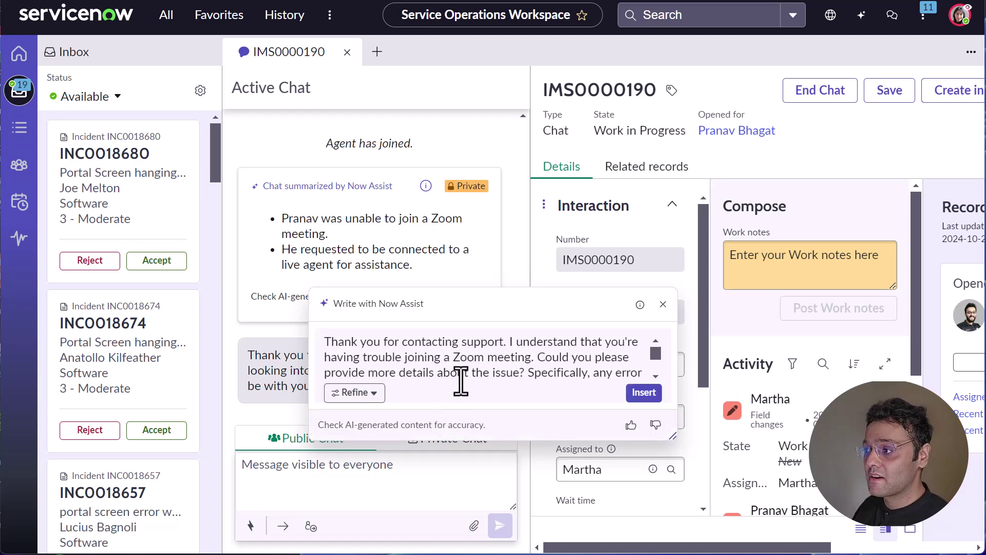
Step: Shorten the AI-drafted reply with Refine and insert it into the public message
{"action": "left_click_drag", "start_coordinate": [675, 430], "coordinate": [707, 545]}
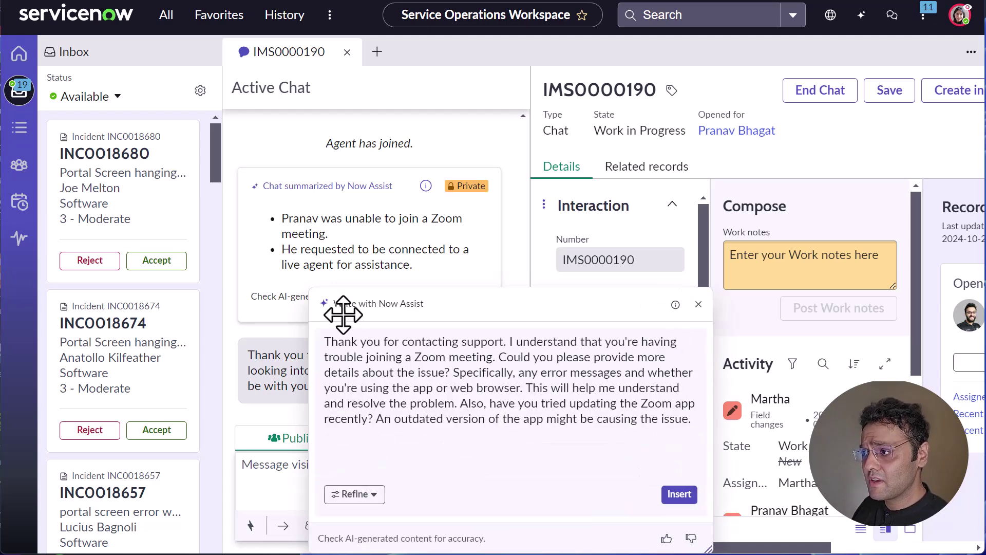
{"action": "left_click", "coordinate": [349, 495]}
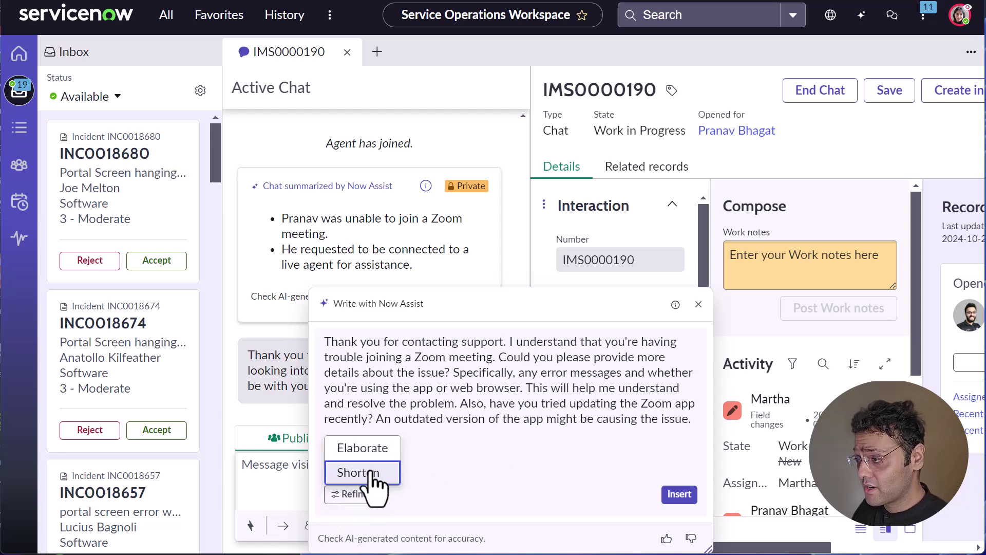
{"action": "left_click", "coordinate": [358, 472]}
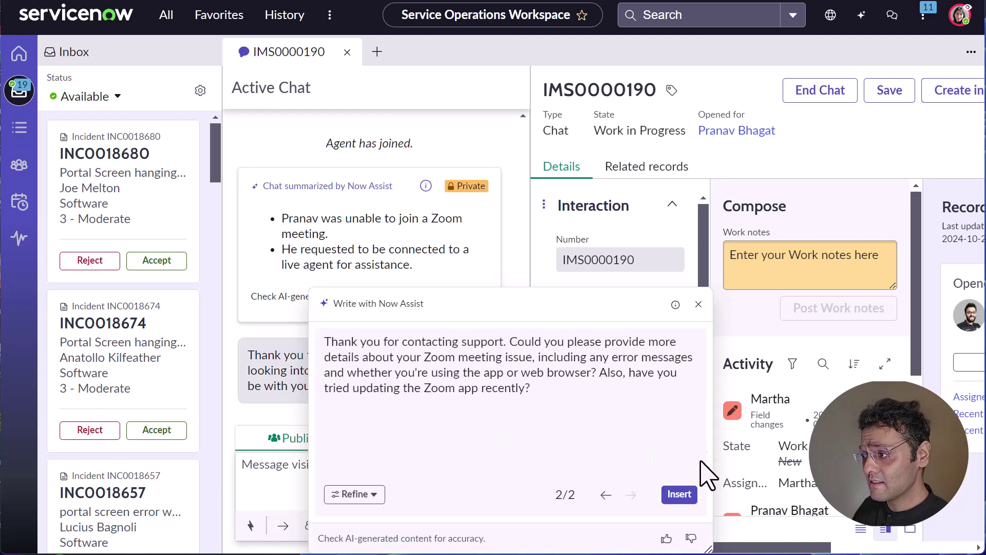
{"action": "left_click", "coordinate": [679, 495]}
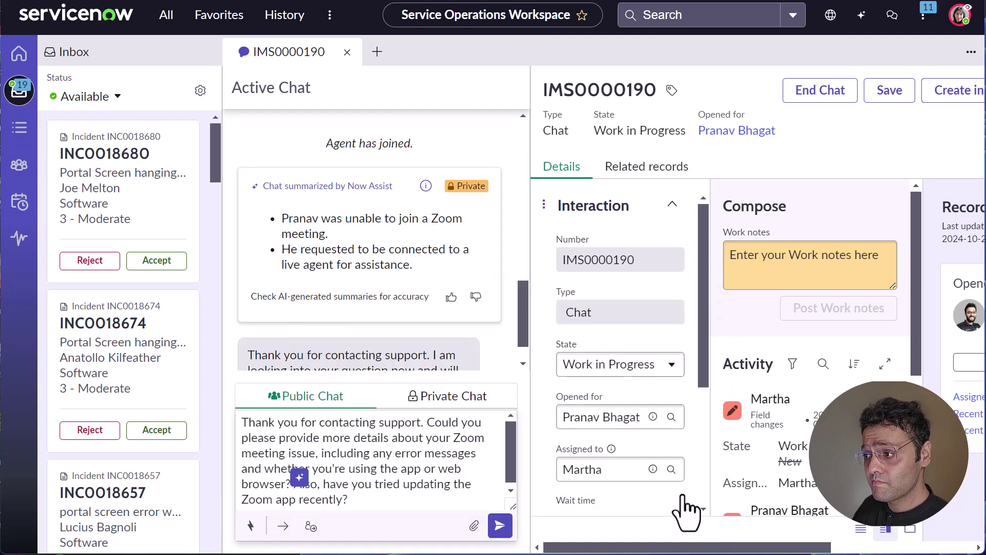
Step: Send the Now Assist reply asking the customer for error details
{"action": "left_click", "coordinate": [500, 525]}
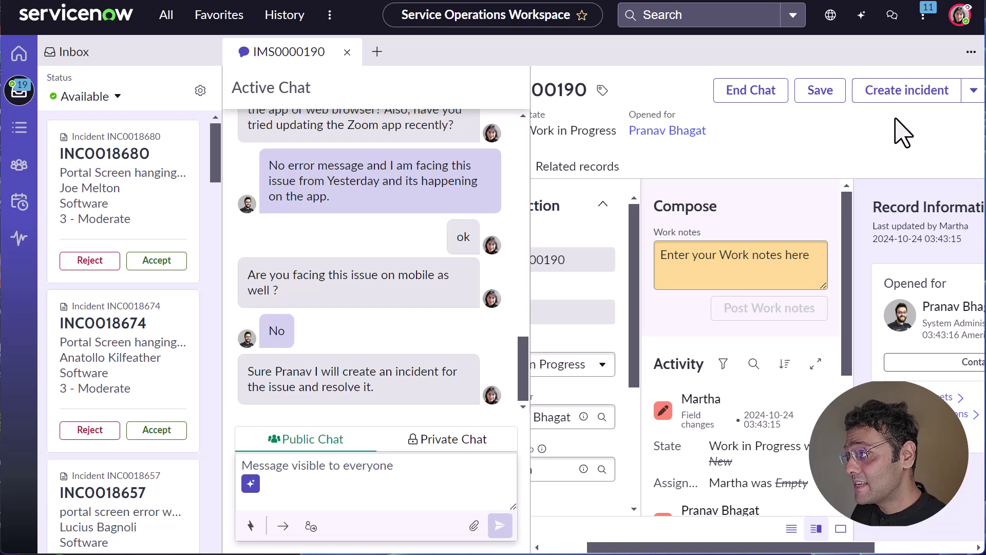
Step: Create incident INC0019288 from the chat and bring up Reassign with AI-filled work notes
{"action": "left_click", "coordinate": [904, 91]}
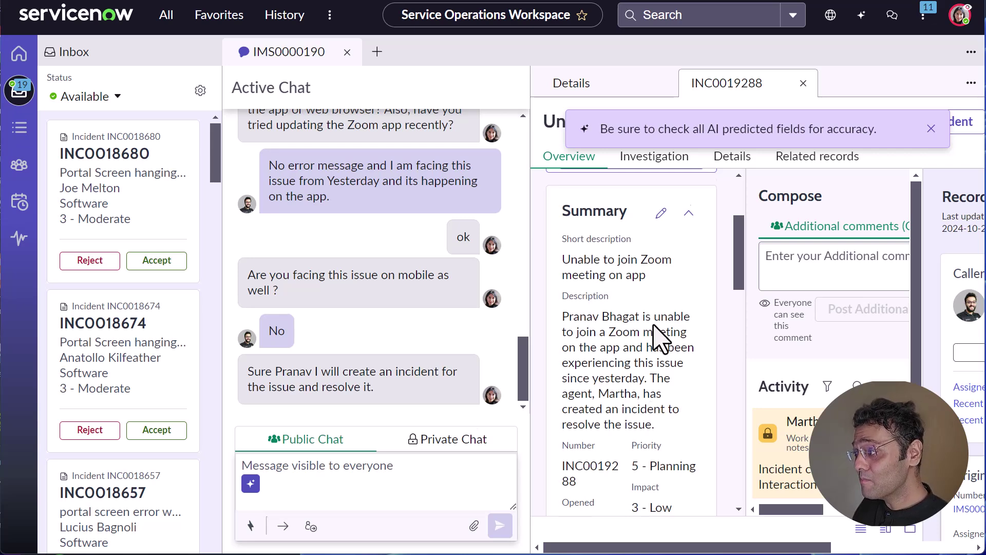
{"action": "scroll", "coordinate": [653, 334], "scroll_direction": "down", "scroll_amount": 2}
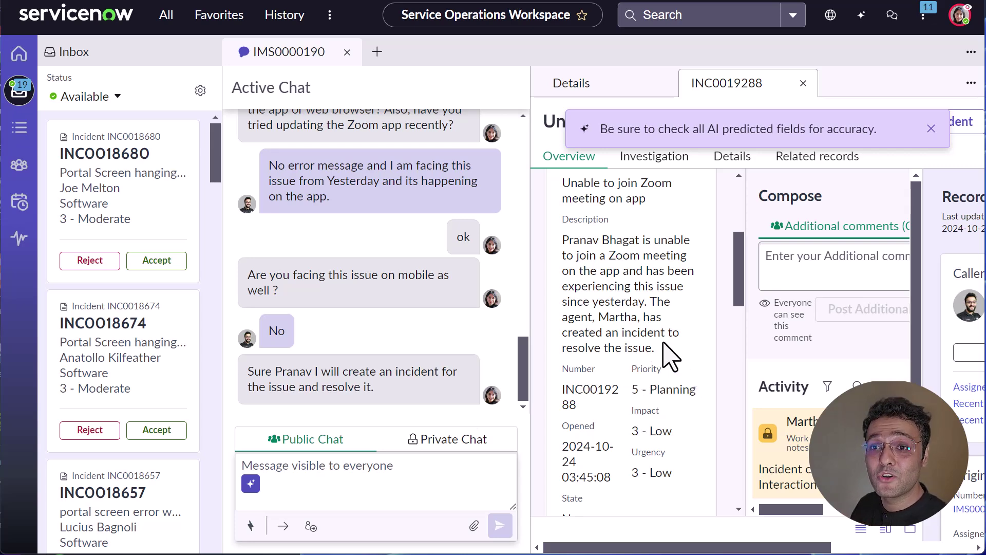
{"action": "left_click", "coordinate": [950, 386]}
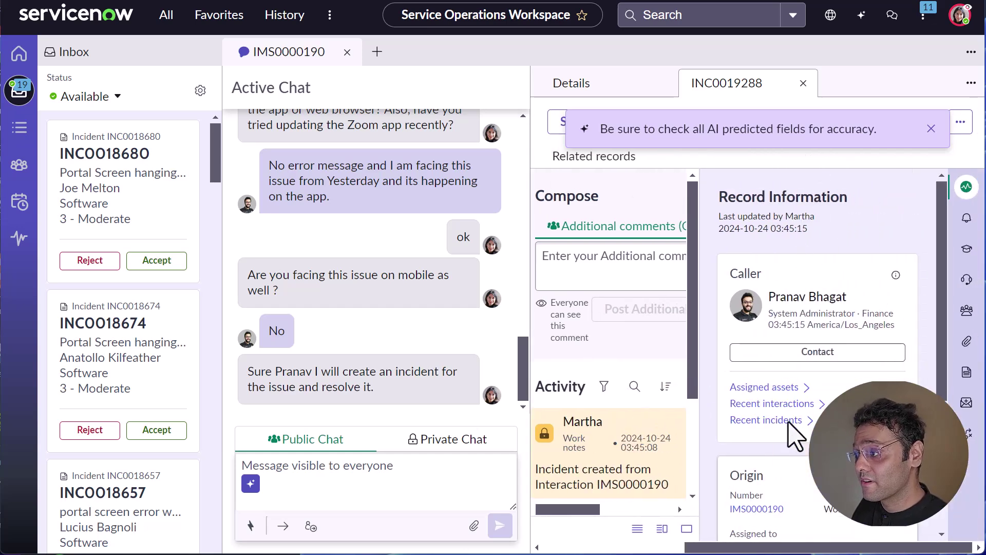
{"action": "scroll", "coordinate": [793, 429], "scroll_direction": "down", "scroll_amount": 3}
{"action": "left_click", "coordinate": [778, 465]}
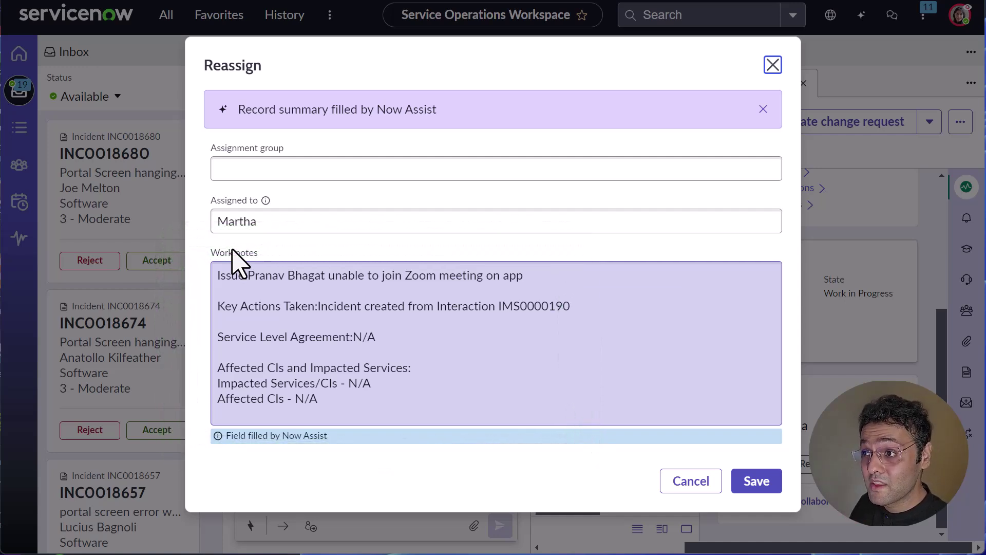
Step: Reassign INC0019288 to the Enterprise Architect user and save with the Now Assist work notes
{"action": "left_click", "coordinate": [262, 222]}
{"action": "double_click", "coordinate": [263, 223]}
{"action": "type", "text": "A"}
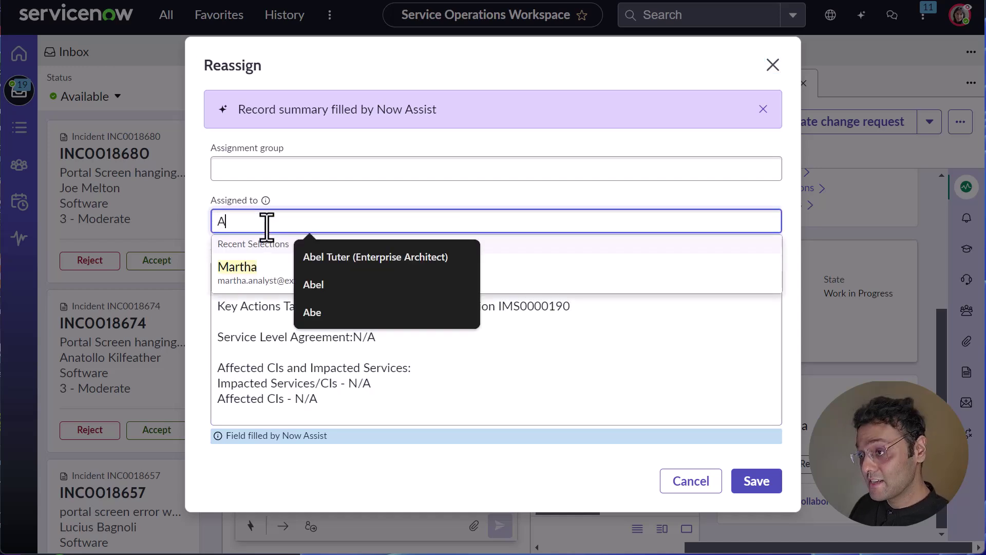
{"action": "type", "text": "bel"}
{"action": "key", "text": "BackSpace"}
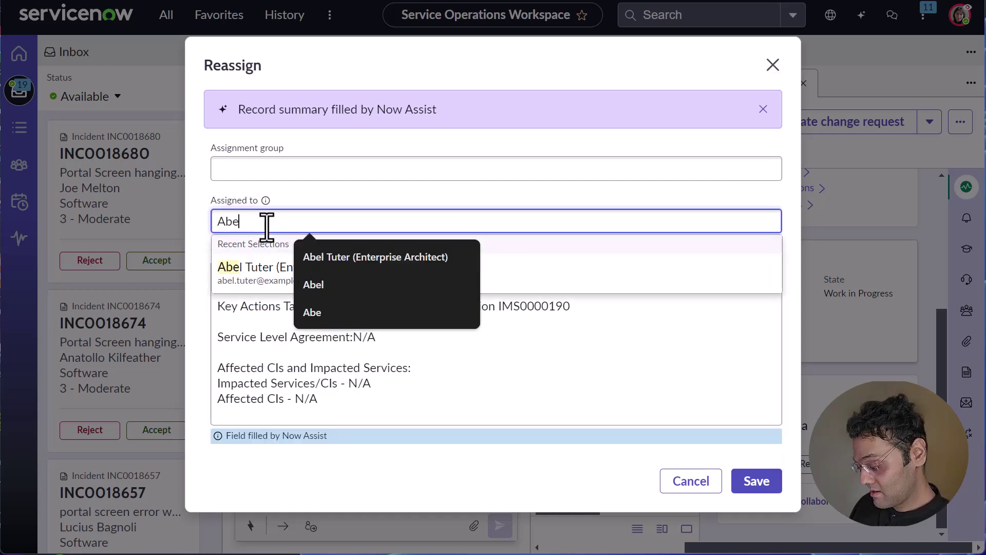
{"action": "type", "text": "l"}
{"action": "key", "text": "Return"}
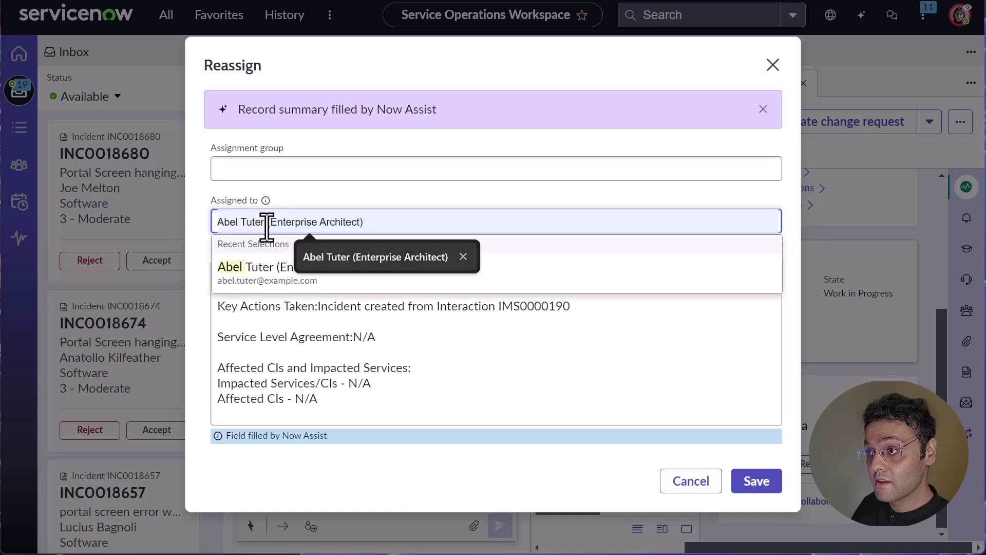
{"action": "left_click", "coordinate": [272, 273]}
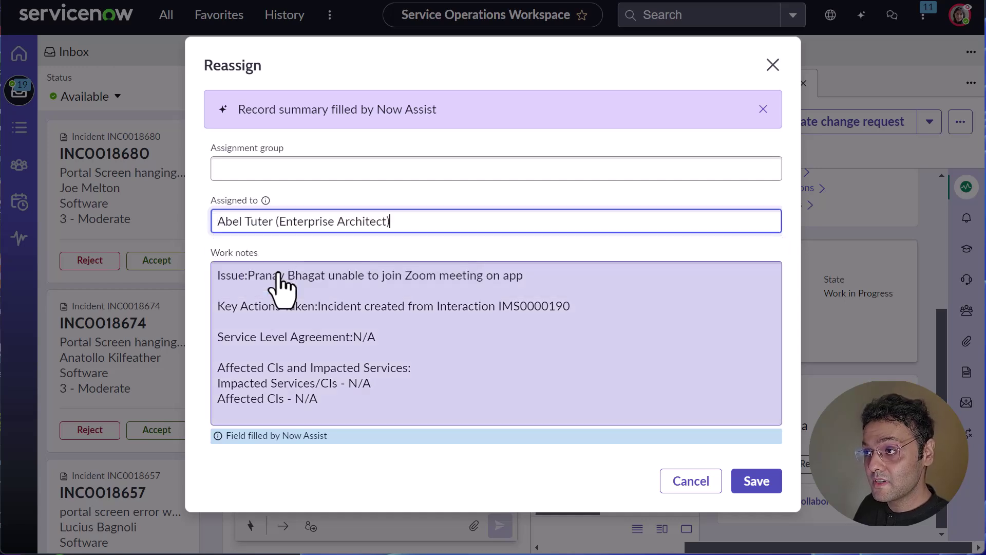
{"action": "left_click", "coordinate": [761, 487]}
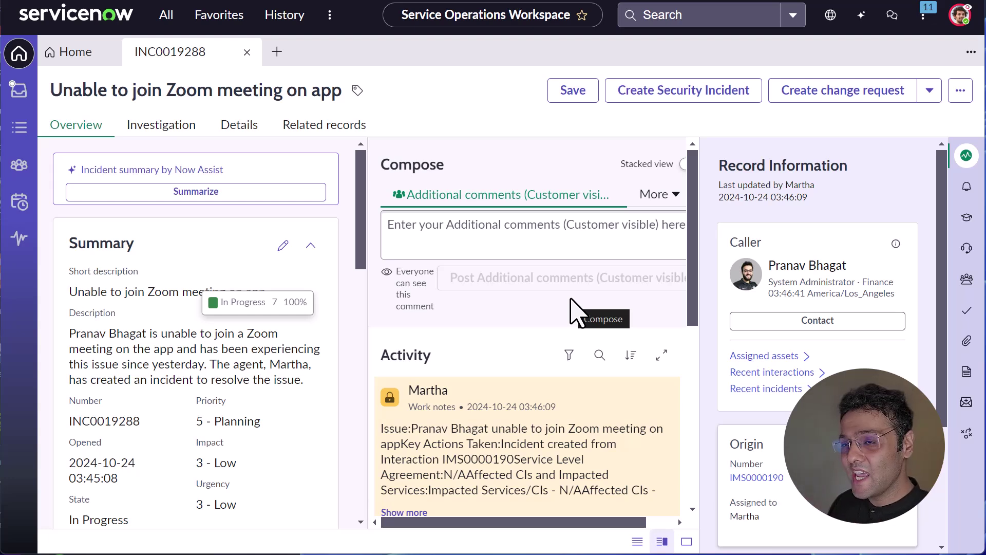
Step: Load Recommendations for INC0019288 to see resolution notes from similar Zoom incidents
{"action": "left_click", "coordinate": [967, 187]}
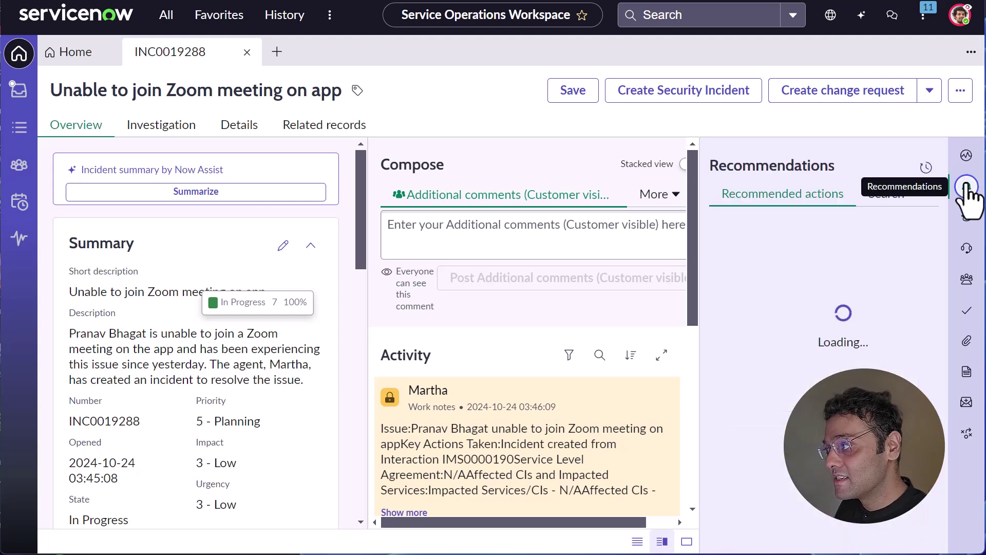
{"action": "scroll", "coordinate": [814, 241], "scroll_direction": "down", "scroll_amount": 3}
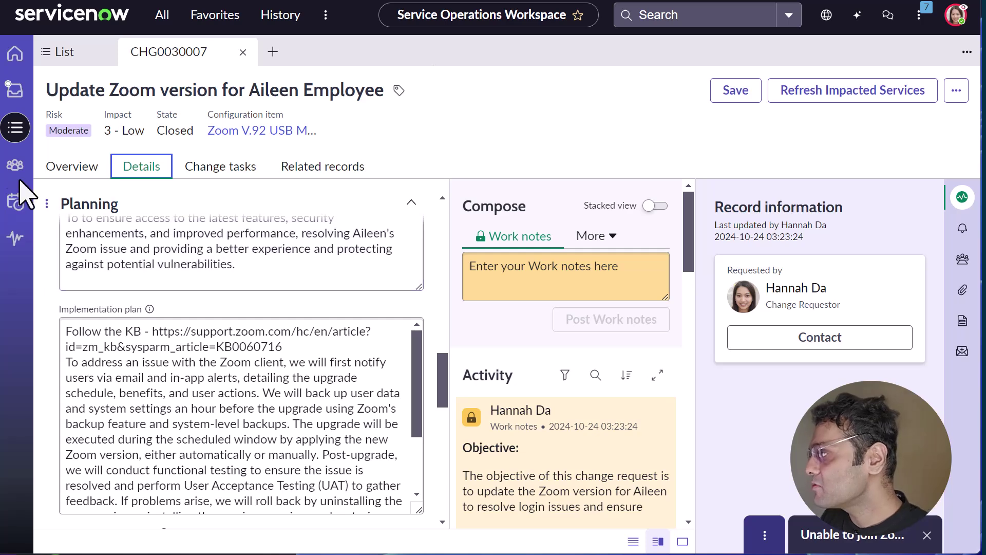
Step: Generate and select a Now Assist summary of CHG0030007, then expand the Zoom discussion chat
{"action": "left_click", "coordinate": [59, 169]}
{"action": "scroll", "coordinate": [331, 282], "scroll_direction": "up", "scroll_amount": 7}
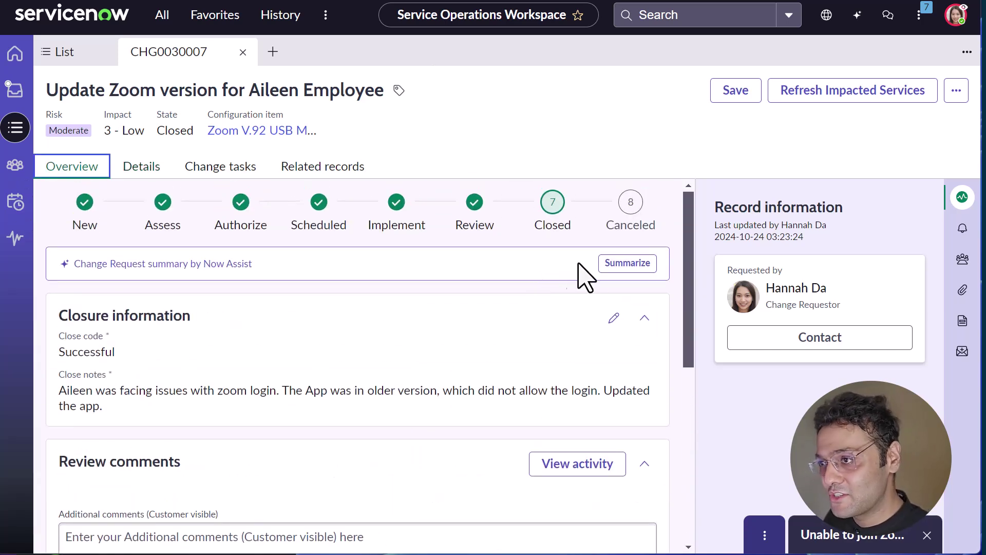
{"action": "left_click", "coordinate": [612, 263]}
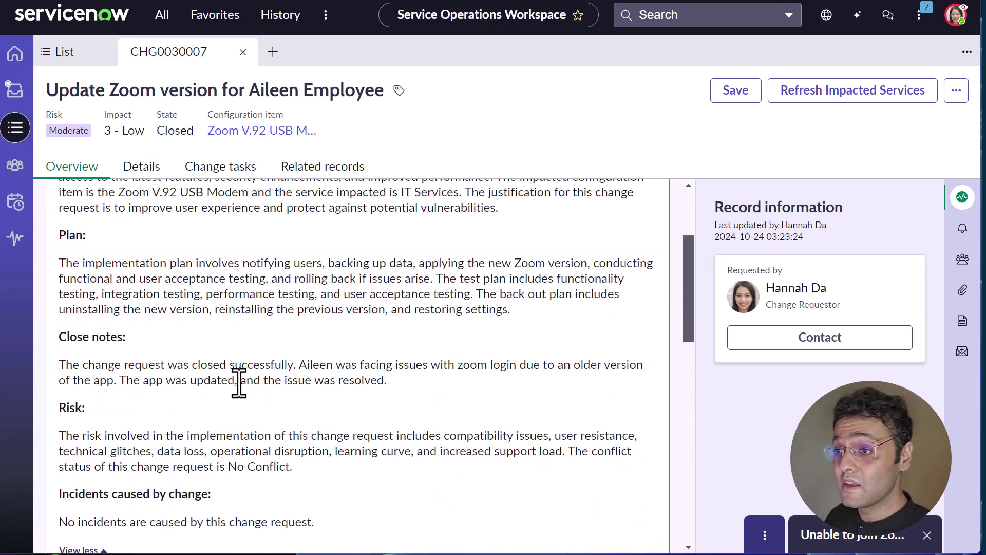
{"action": "left_click_drag", "start_coordinate": [60, 287], "coordinate": [326, 443]}
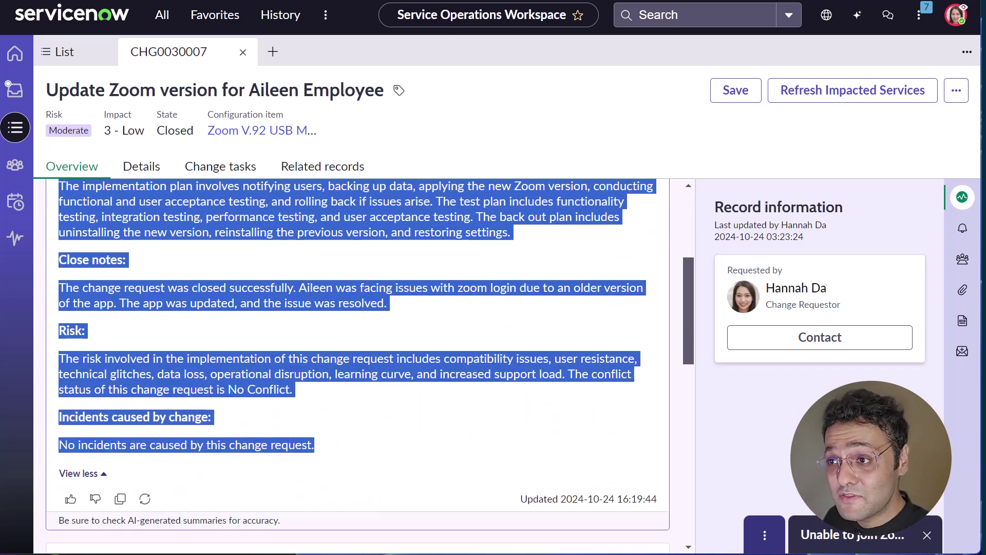
{"action": "left_click", "coordinate": [857, 535]}
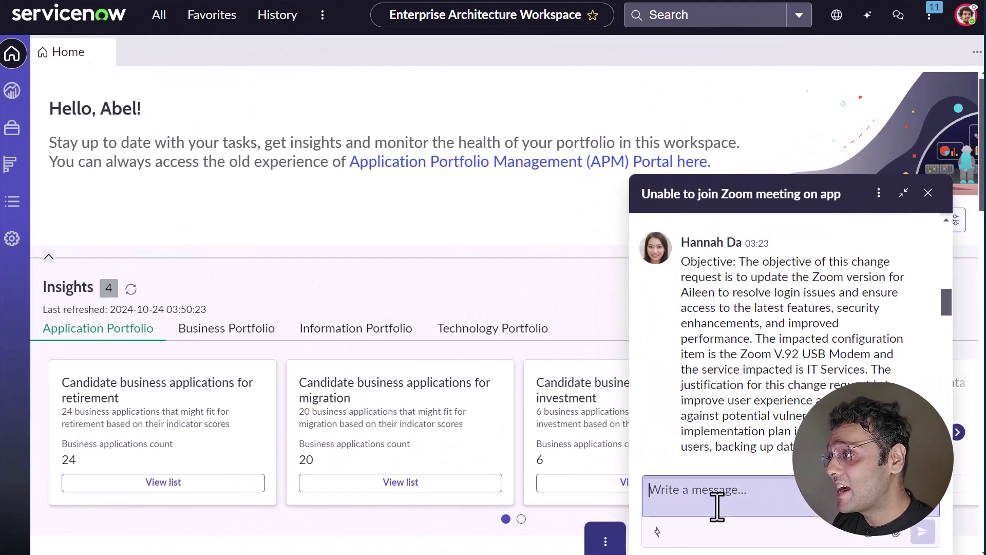
Step: Run /summarize in the Zoom discussion chat and select the returned issue-and-resolution summary
{"action": "type", "text": "/"}
{"action": "key", "text": "Return"}
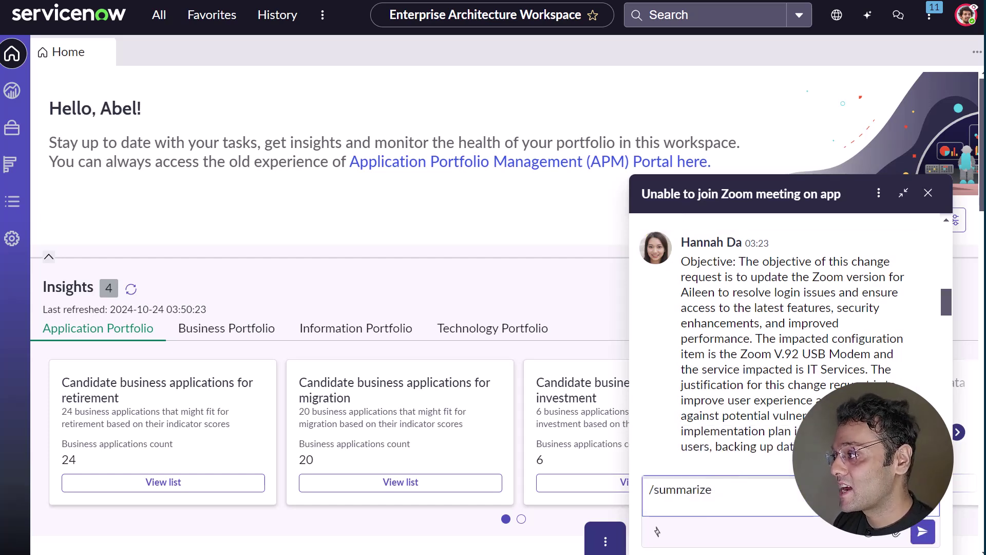
{"action": "key", "text": "Return"}
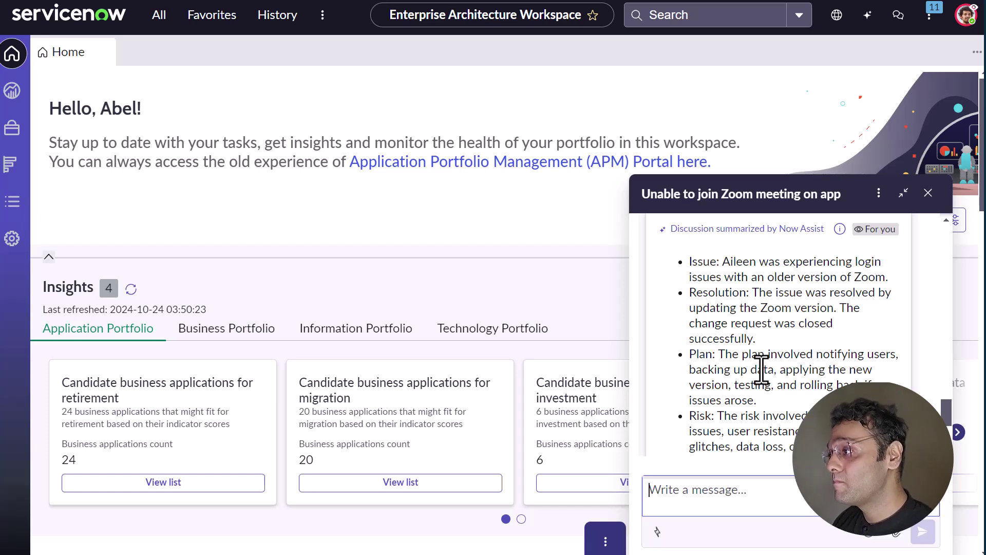
{"action": "scroll", "coordinate": [761, 369], "scroll_direction": "down", "scroll_amount": 3}
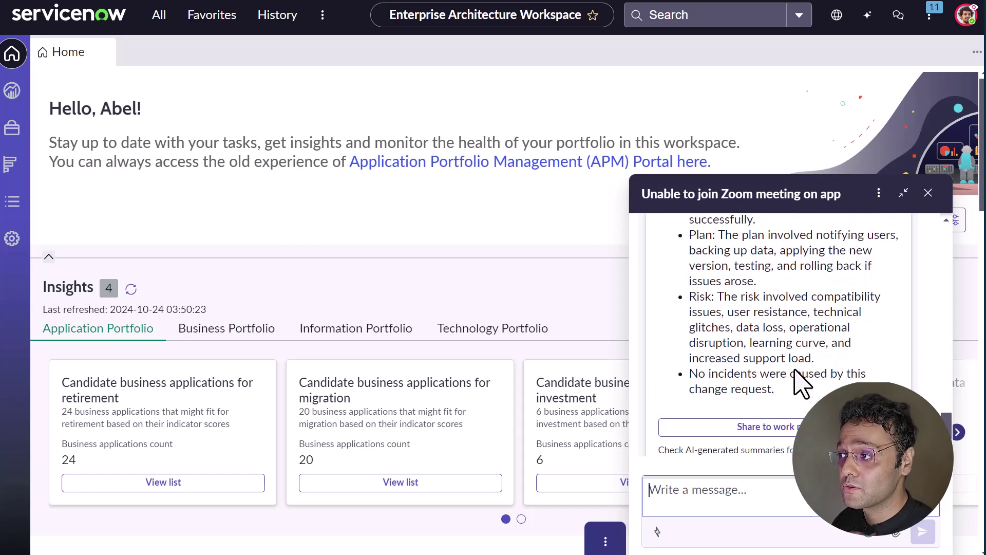
{"action": "left_click_drag", "start_coordinate": [781, 432], "coordinate": [690, 345]}
{"action": "key", "text": "ctrl+c"}
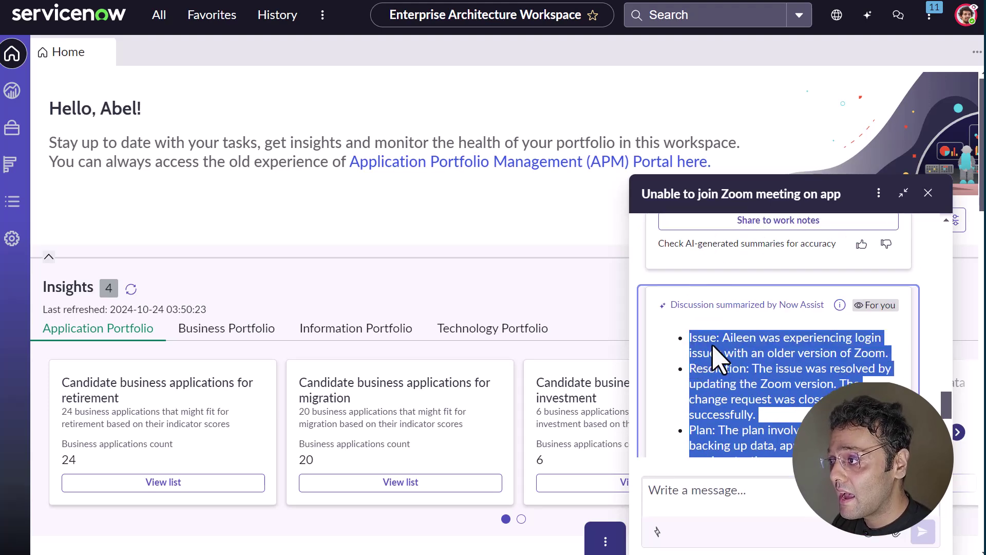
Step: Paste the chat discussion summary into the incident's Work notes and post it
{"action": "key", "text": "ctrl+Tab"}
{"action": "left_click", "coordinate": [577, 229]}
{"action": "key", "text": "ctrl+v"}
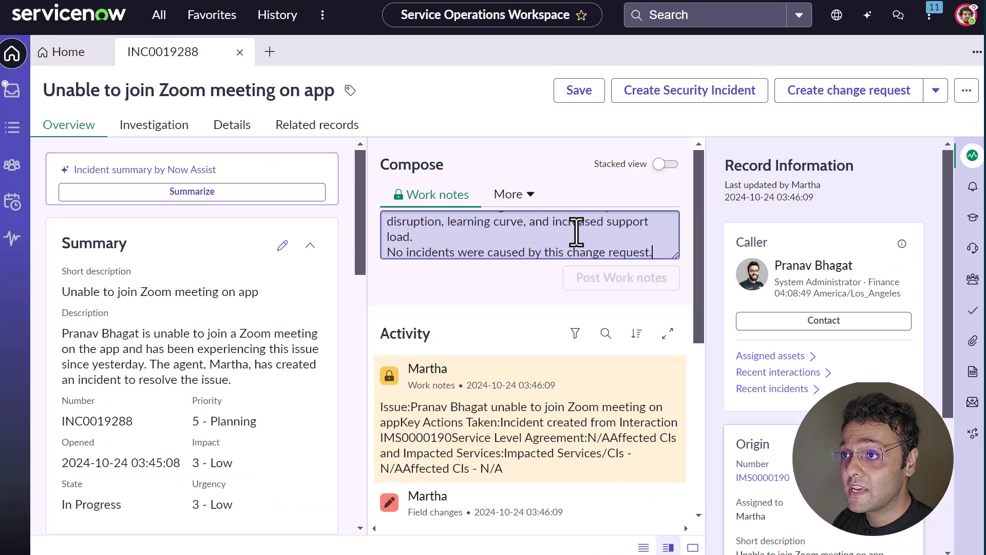
{"action": "left_click", "coordinate": [619, 441]}
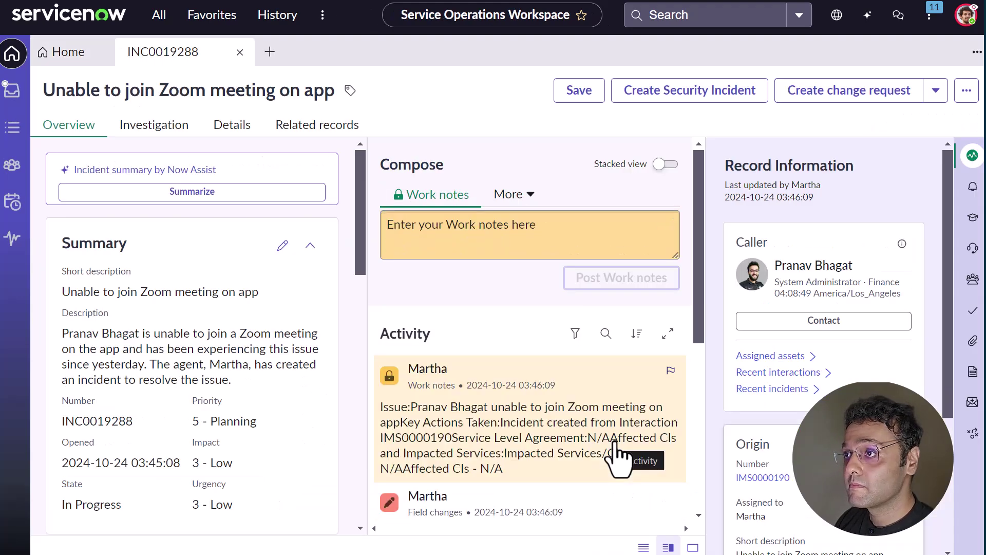
Step: Post an additional comment telling the customer the Zoom app needs updating, then start resolving
{"action": "left_click", "coordinate": [525, 195]}
{"action": "left_click", "coordinate": [504, 220]}
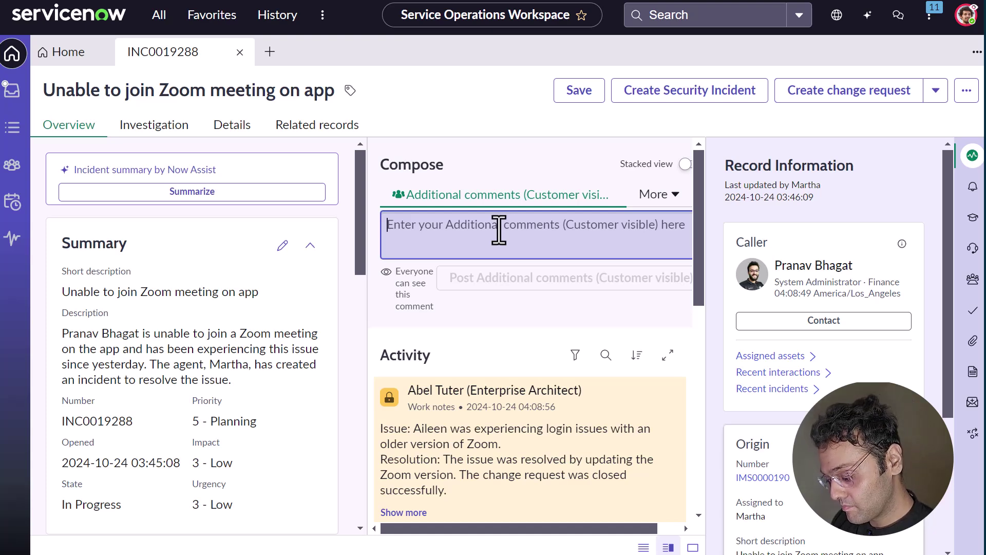
{"action": "left_click", "coordinate": [571, 278]}
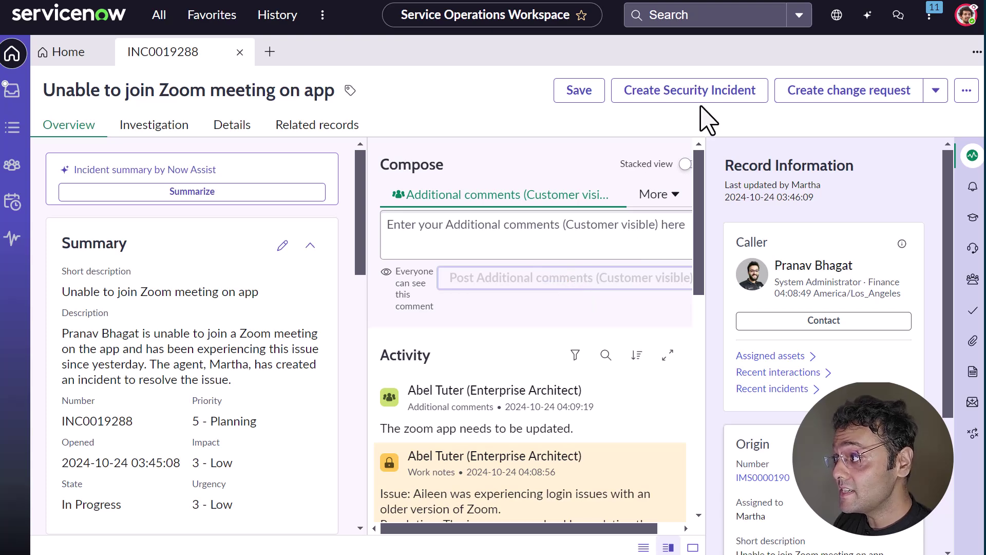
{"action": "left_click", "coordinate": [936, 92]}
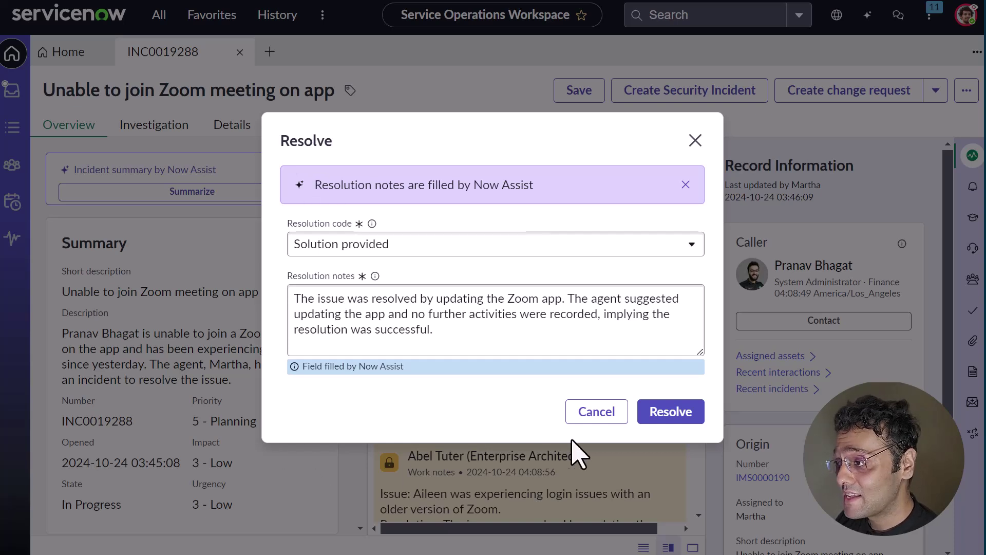
Step: Resolve INC0019288 with resolution code Solution provided and the Now Assist resolution notes
{"action": "left_click", "coordinate": [680, 424]}
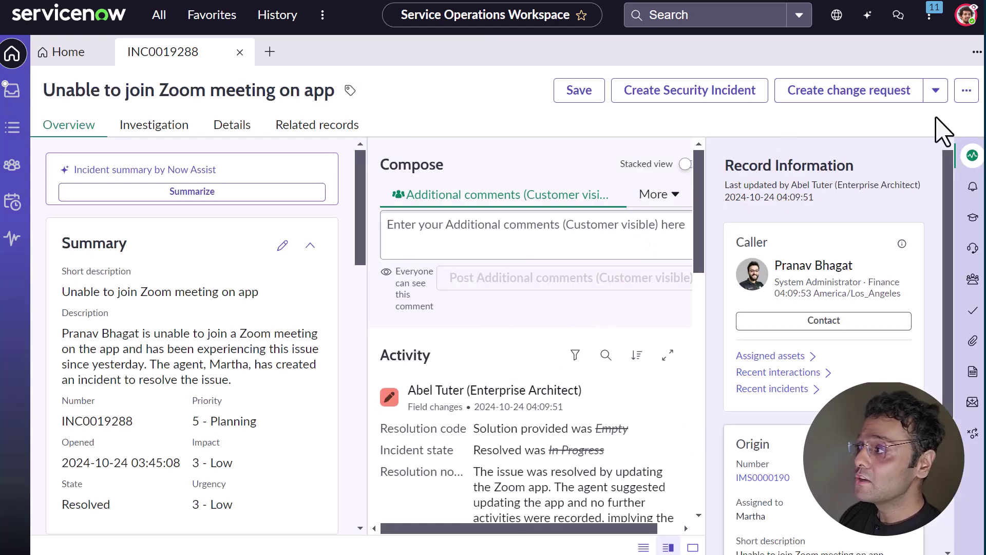
Step: Start a knowledge article from the incident using the Knowledge base and Standard template
{"action": "left_click", "coordinate": [937, 92]}
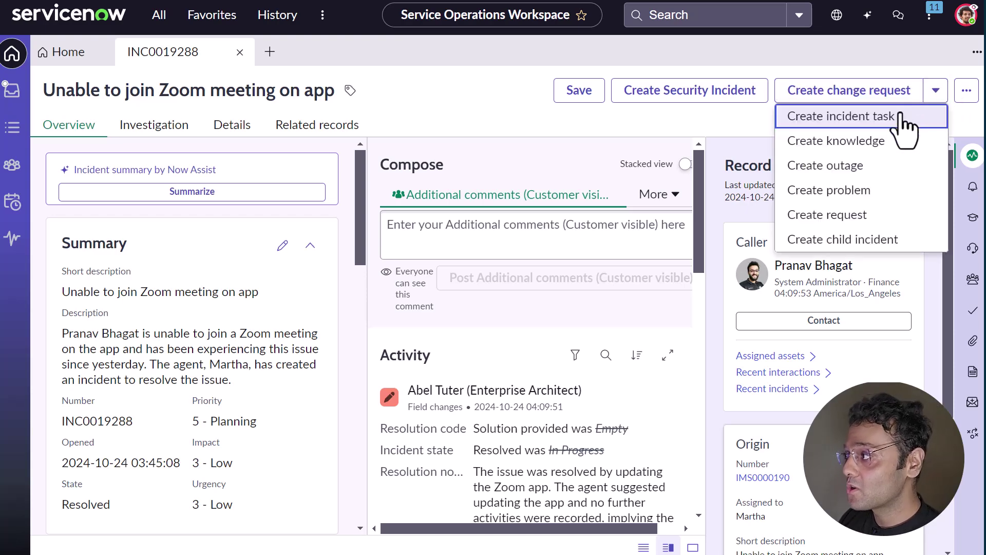
{"action": "left_click", "coordinate": [879, 144]}
{"action": "left_click", "coordinate": [441, 262]}
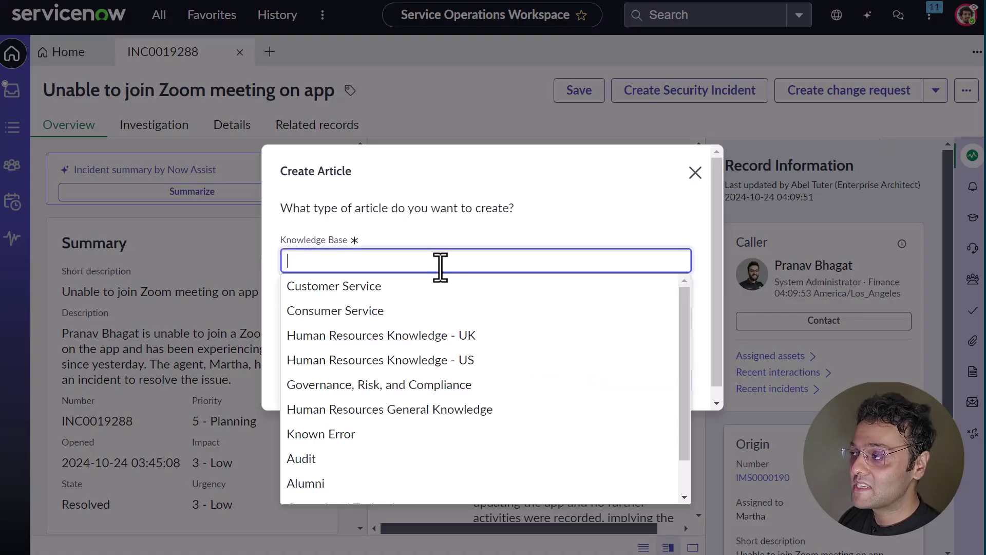
{"action": "scroll", "coordinate": [352, 509], "scroll_direction": "down", "scroll_amount": 2}
{"action": "left_click", "coordinate": [340, 492]}
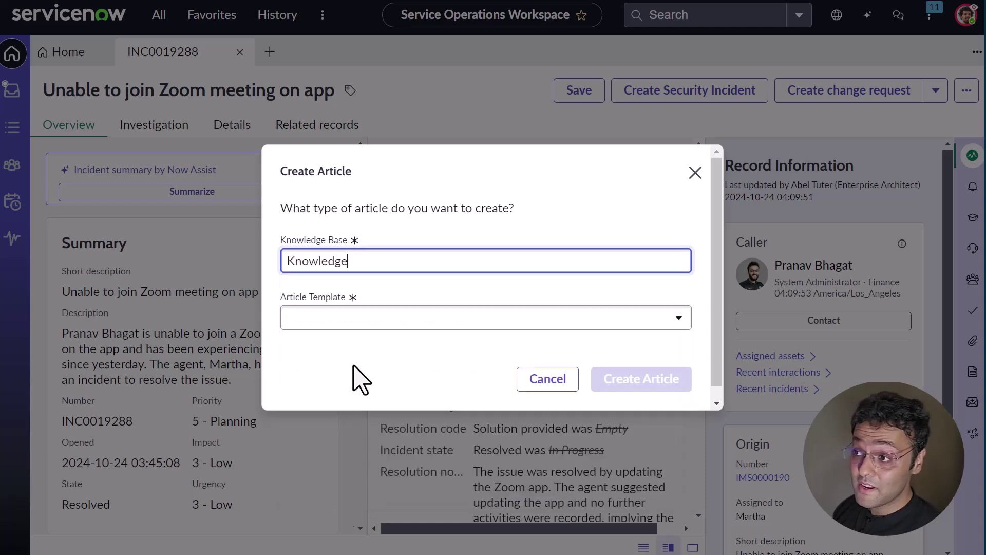
{"action": "left_click", "coordinate": [331, 321]}
{"action": "left_click", "coordinate": [342, 345]}
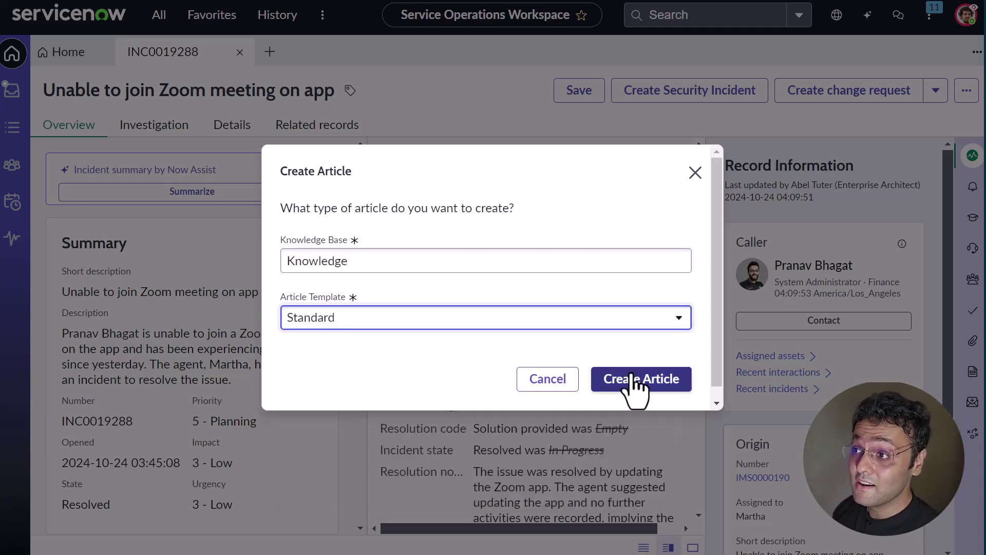
Step: Create the article, have Now Assist draft it, and save it as draft KB0010980
{"action": "left_click", "coordinate": [632, 380]}
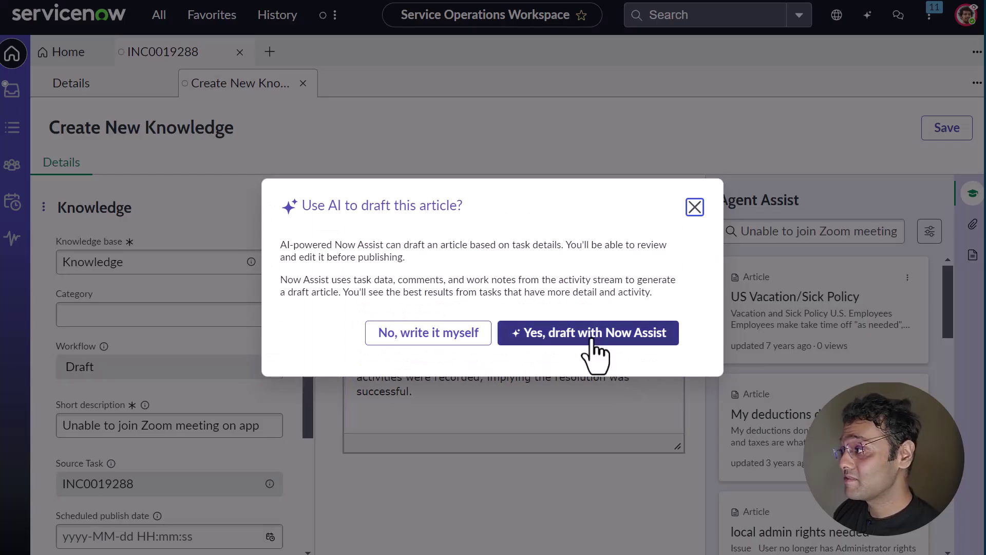
{"action": "left_click", "coordinate": [596, 334]}
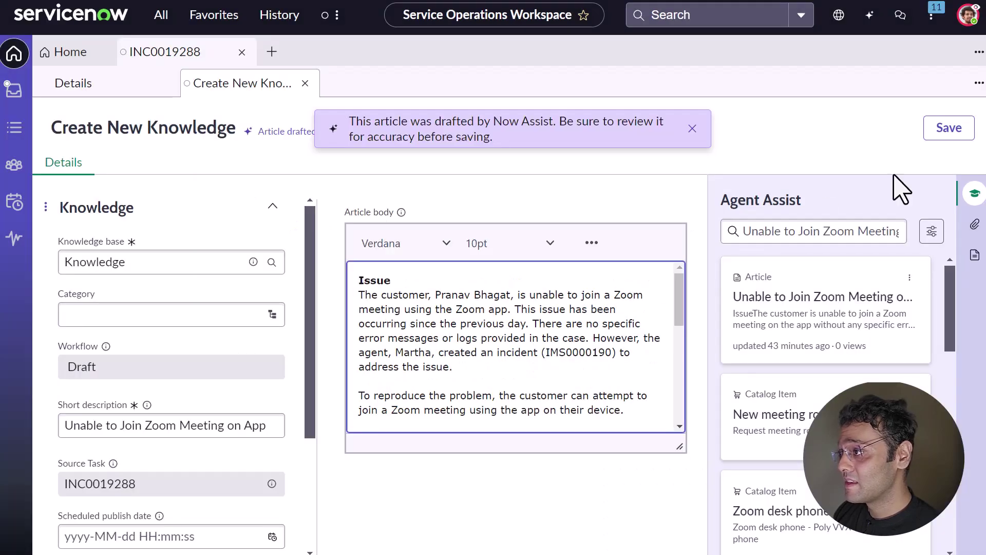
{"action": "left_click", "coordinate": [948, 131]}
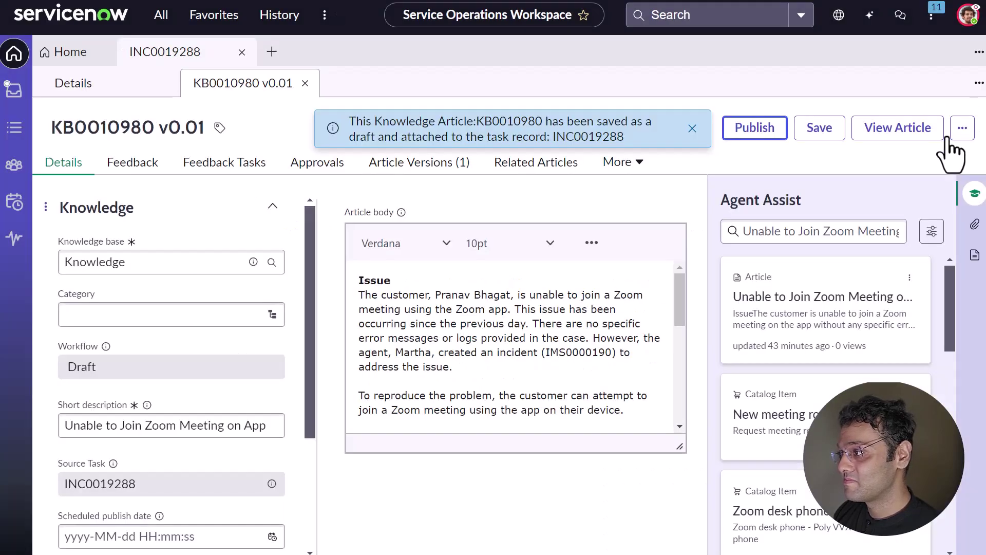